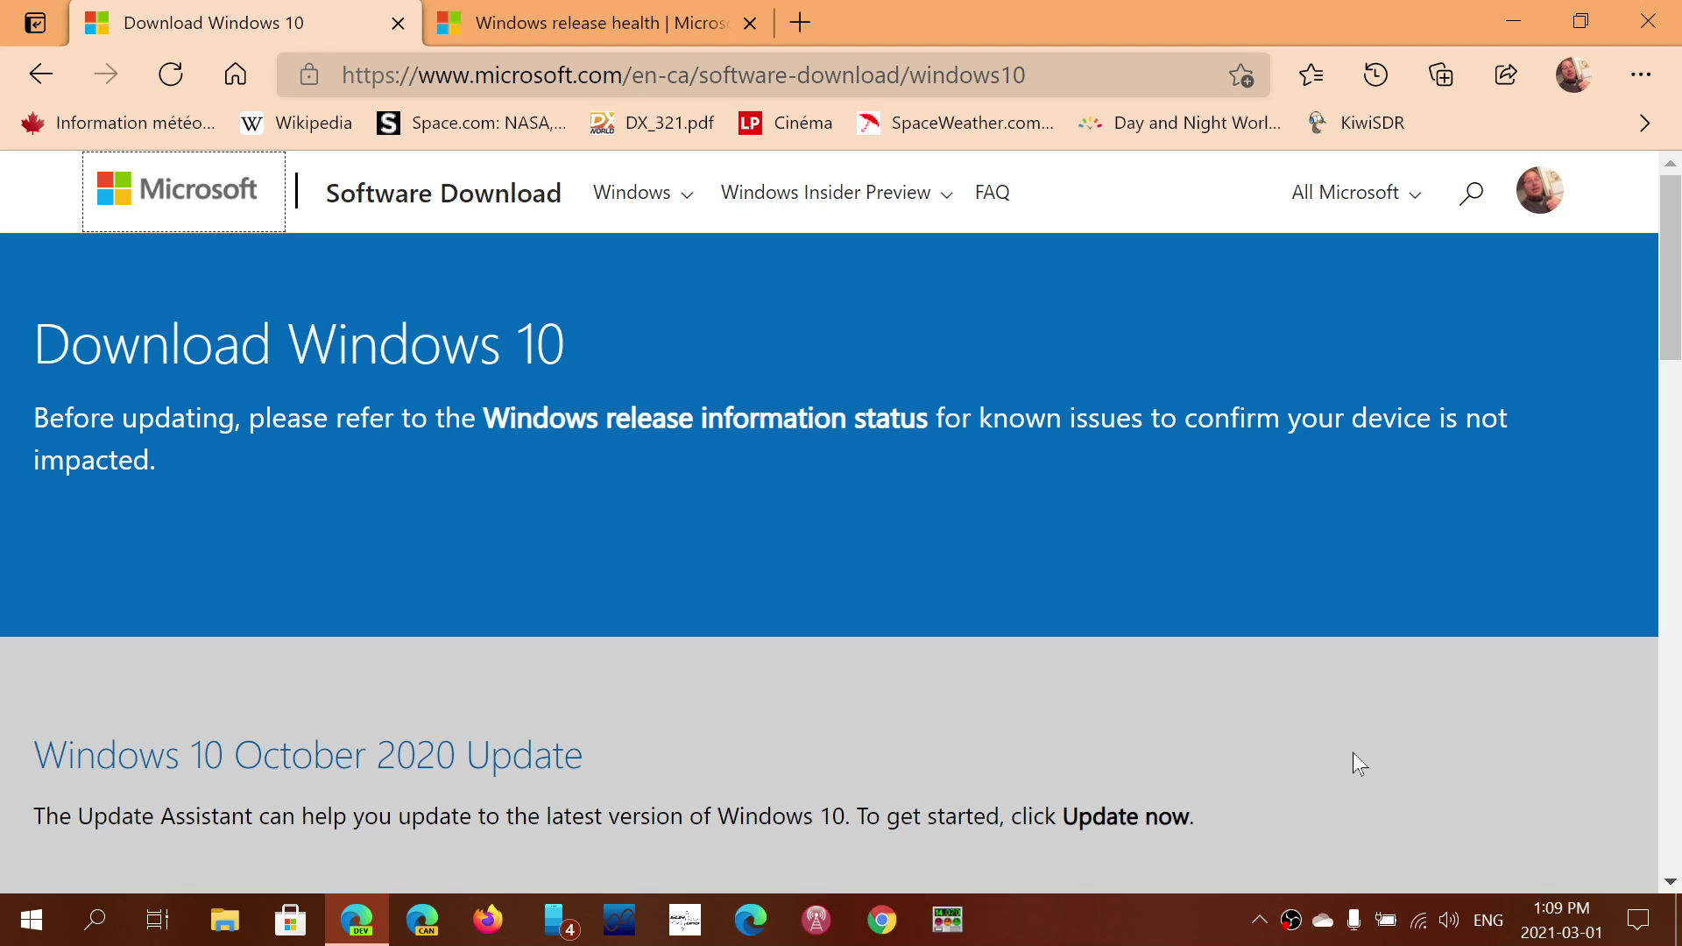
Download the Windows 10 media creation tool from Microsoft's page and run it to its license terms
{"action": "scroll", "coordinate": [1352, 753], "scroll_direction": "down", "scroll_amount": 2}
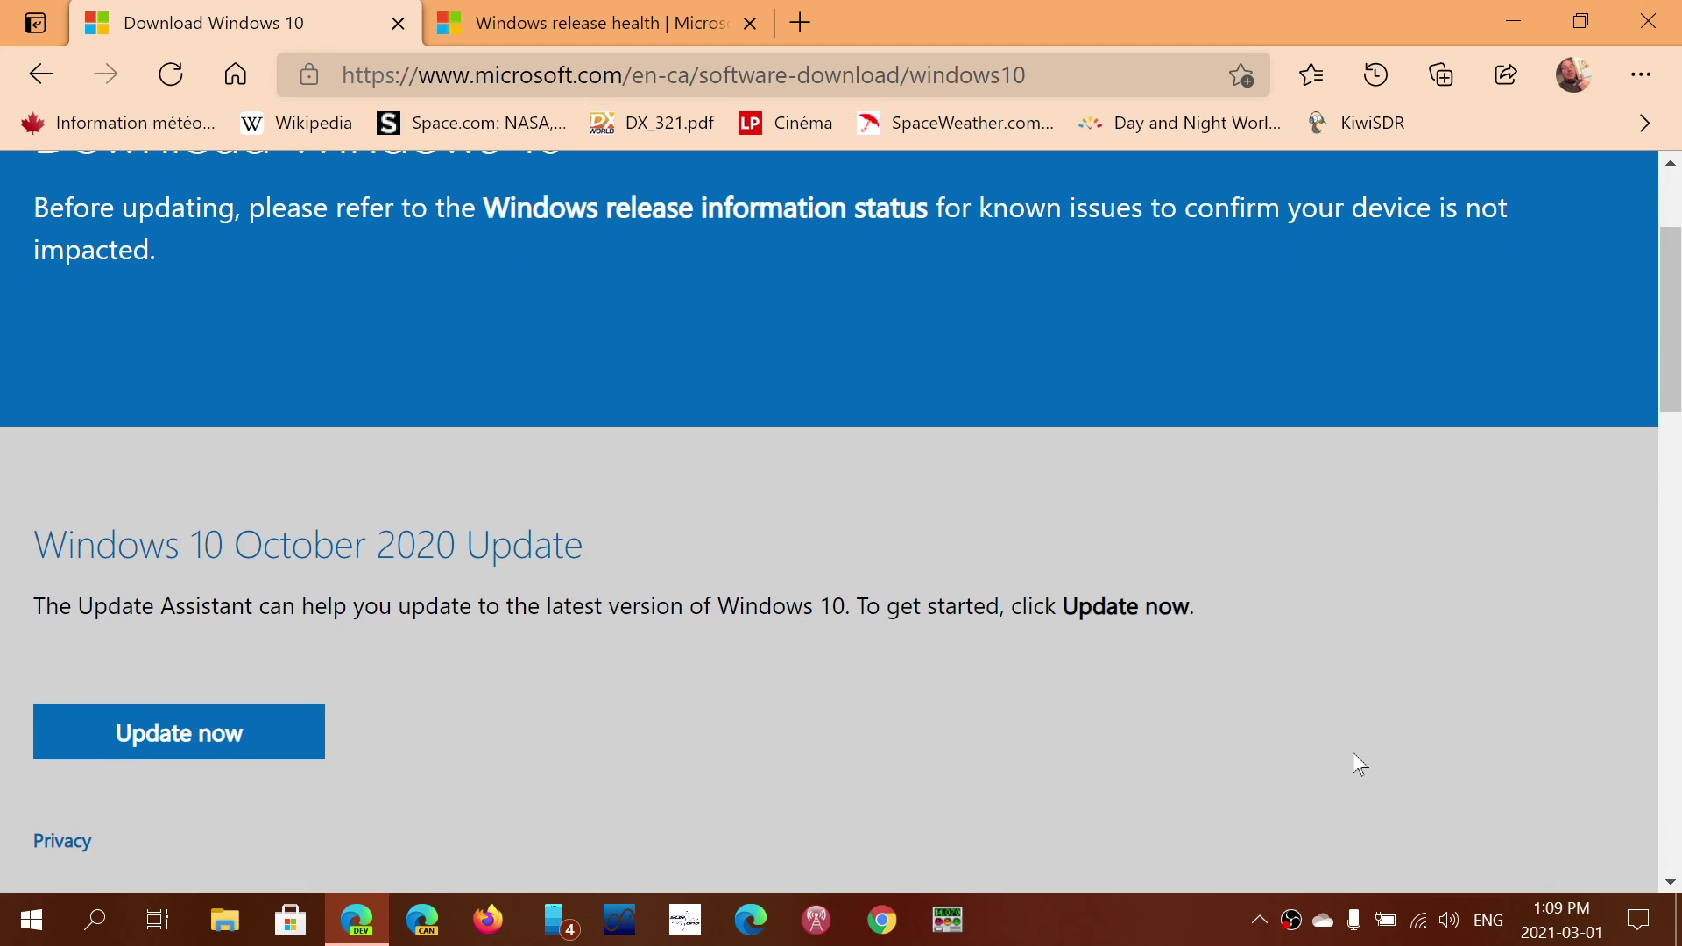
{"action": "scroll", "coordinate": [1048, 590], "scroll_direction": "down", "scroll_amount": 4}
{"action": "scroll", "coordinate": [1048, 590], "scroll_direction": "down", "scroll_amount": 3}
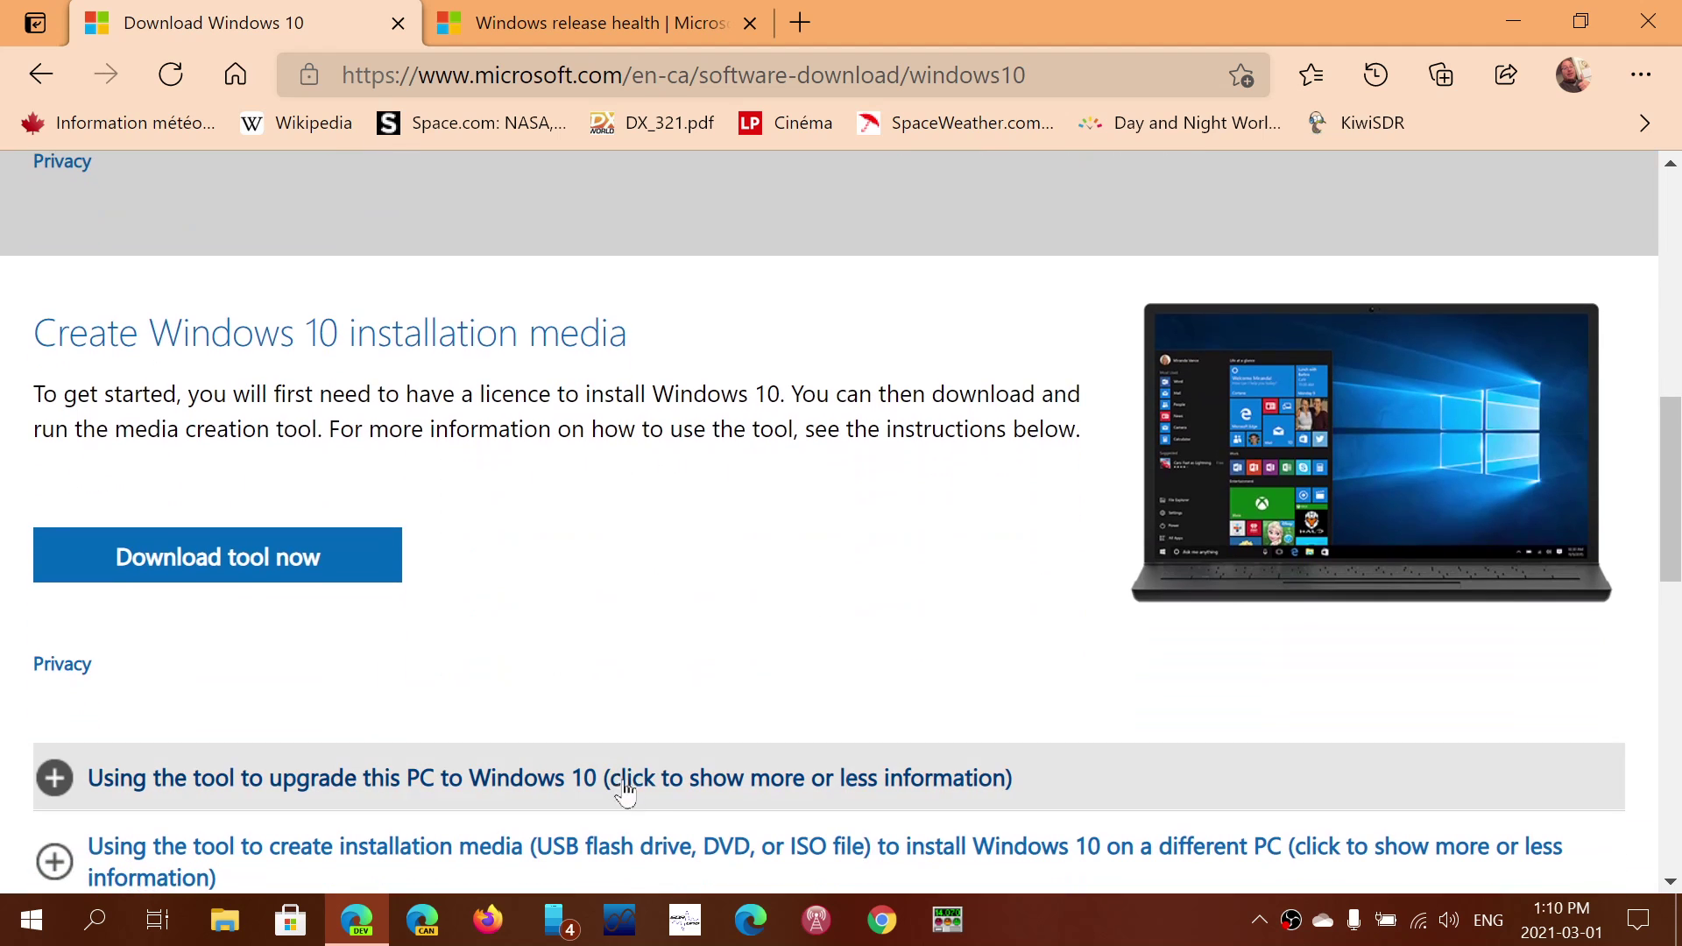
{"action": "left_click", "coordinate": [324, 558]}
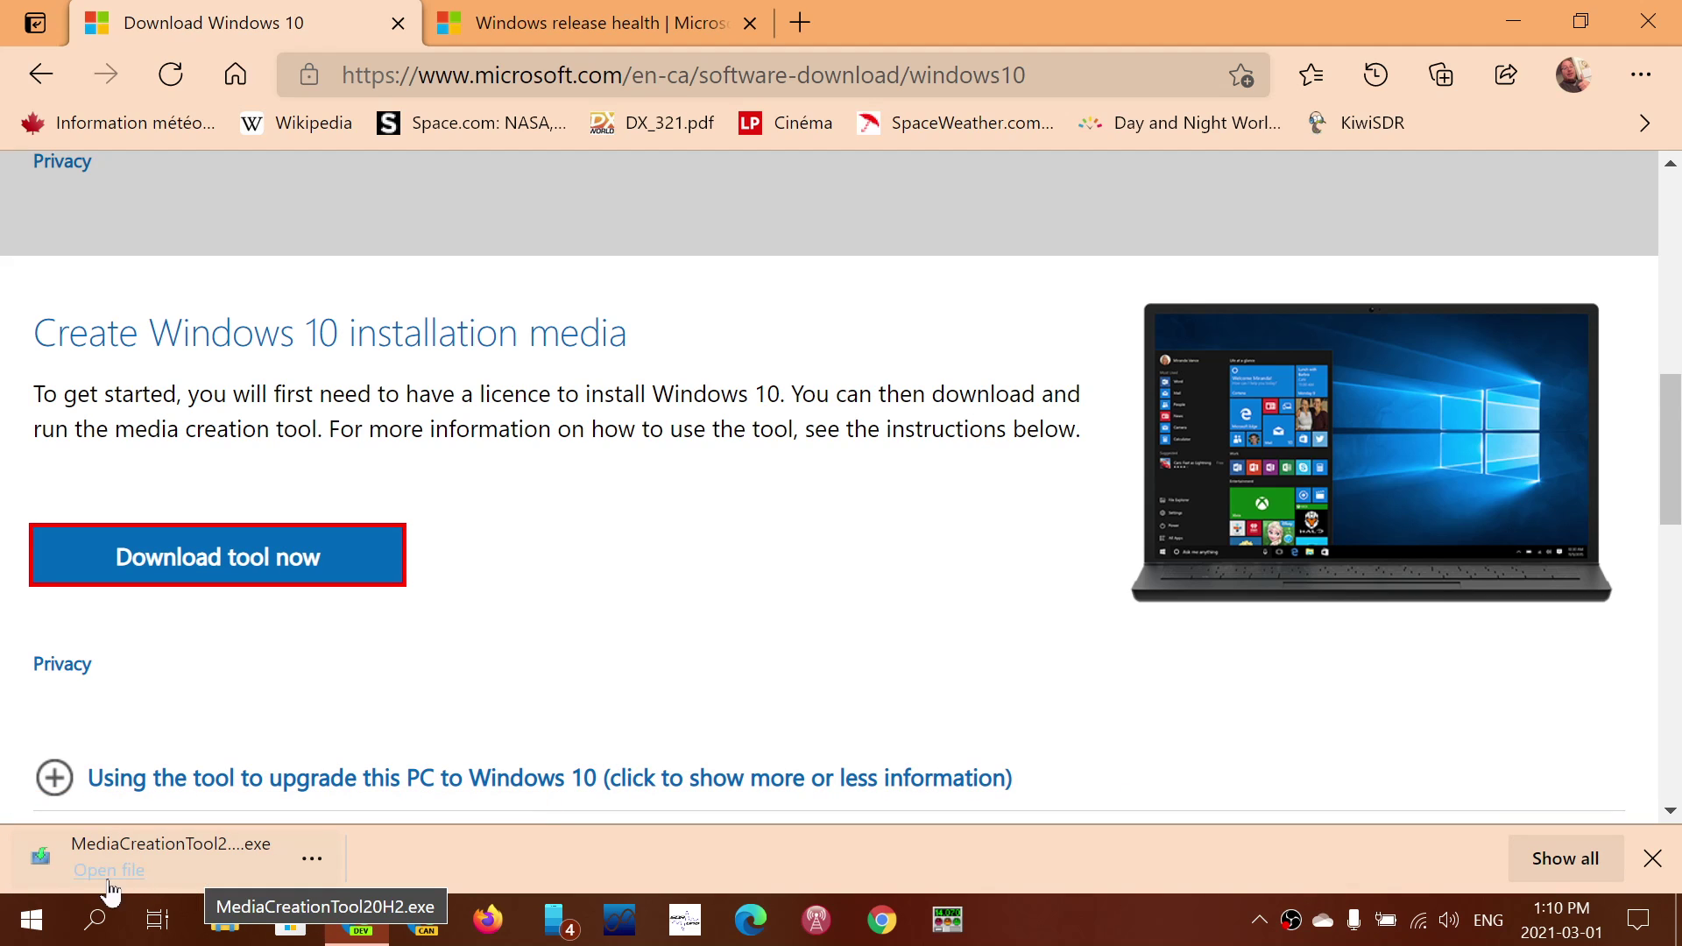
{"action": "left_click", "coordinate": [109, 876]}
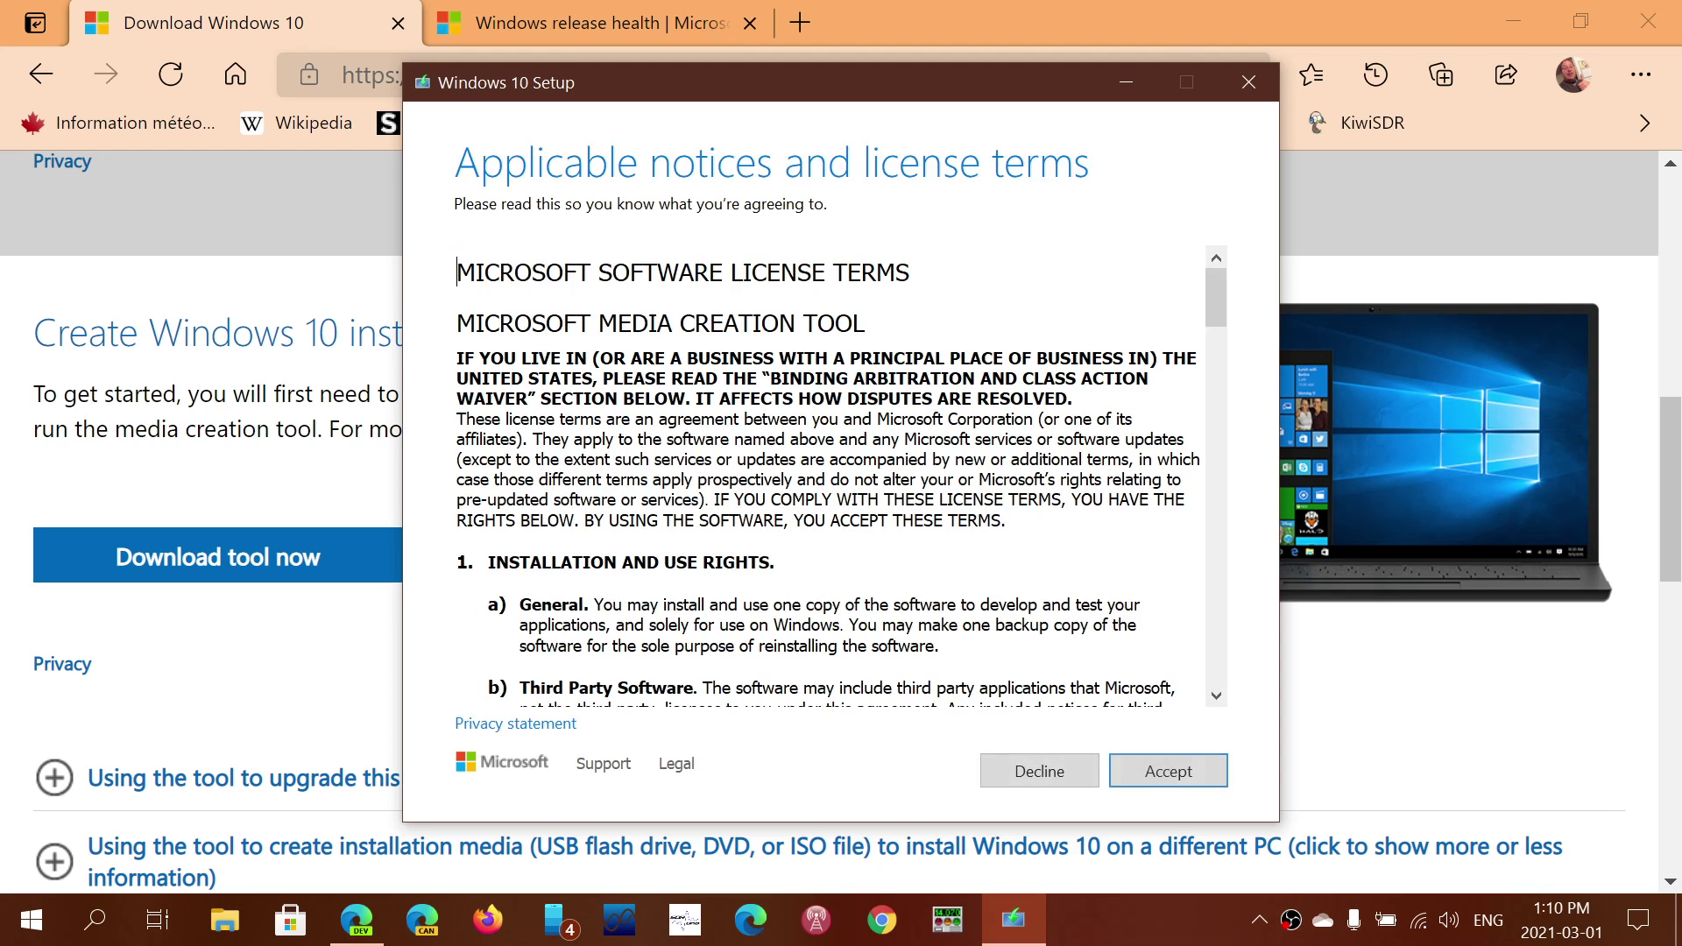
Accept the license and pick 'Create installation media for another PC' to reach language and edition
{"action": "left_click", "coordinate": [1164, 786]}
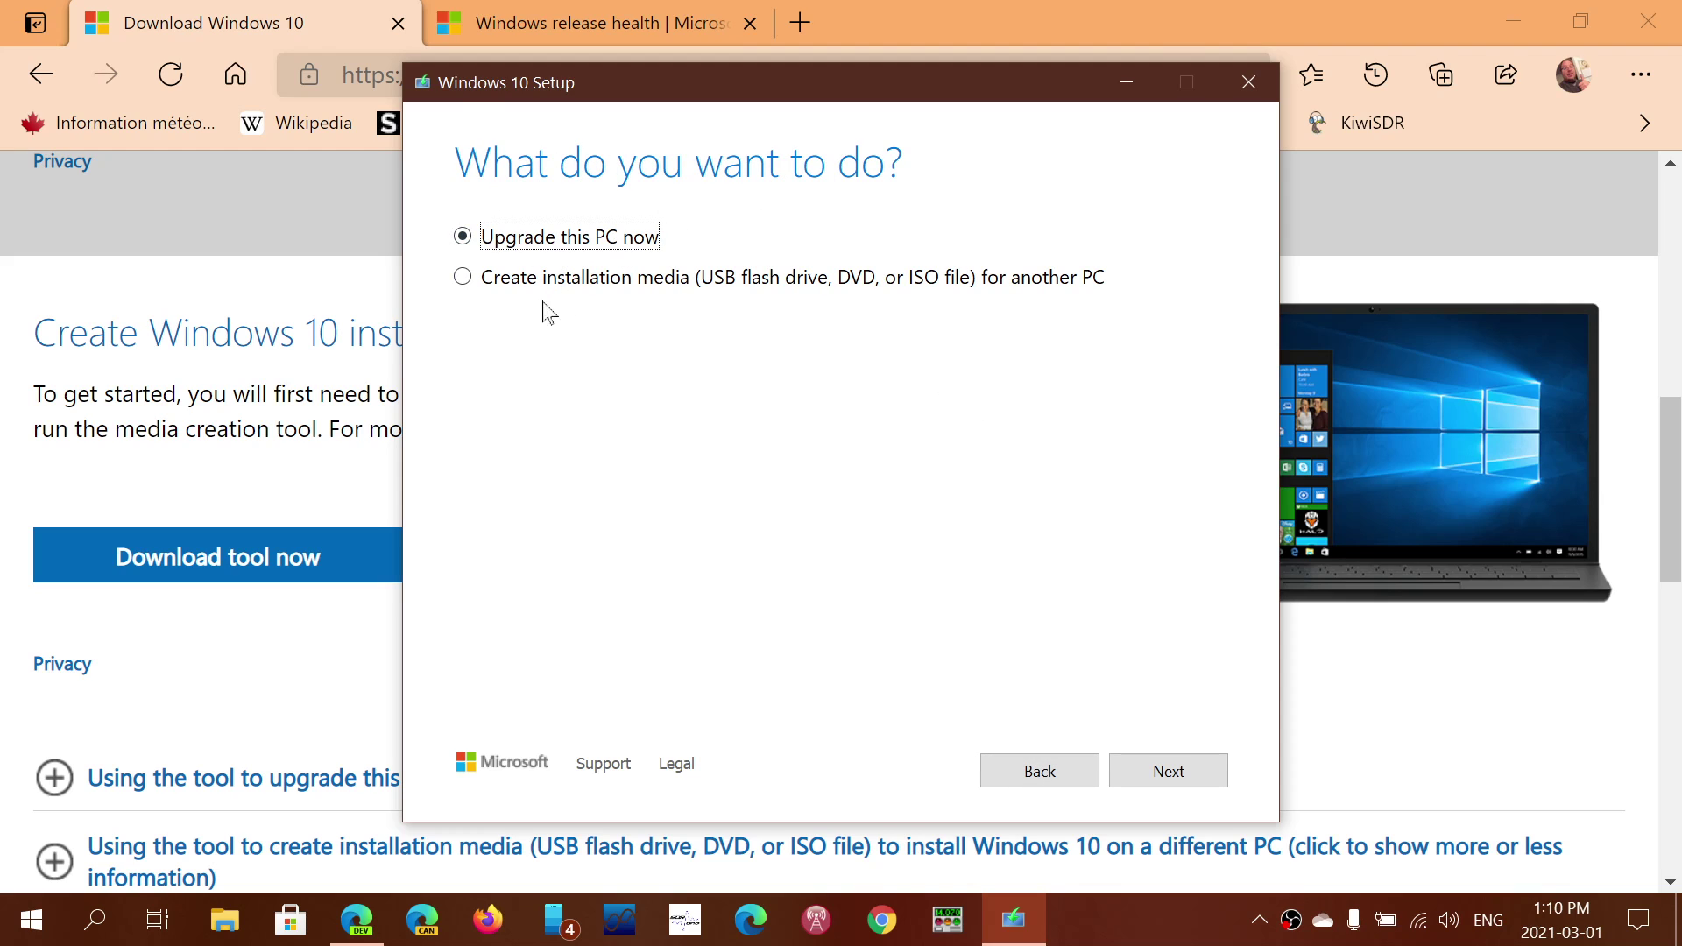
{"action": "left_click", "coordinate": [460, 280]}
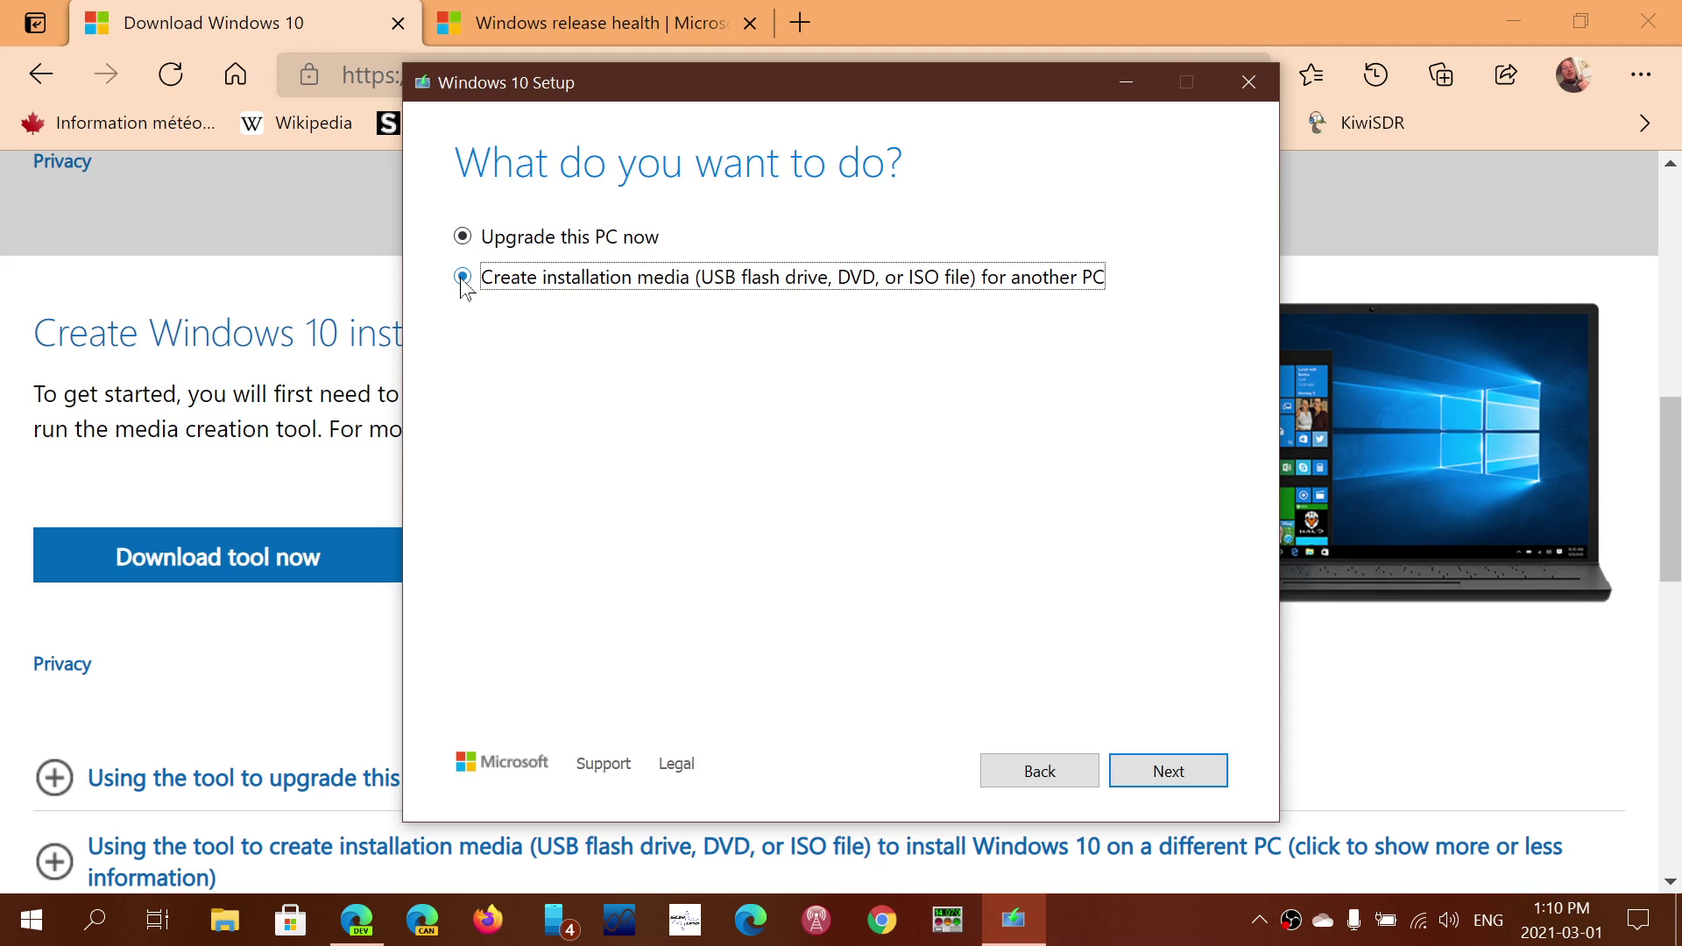
{"action": "left_click", "coordinate": [1183, 776]}
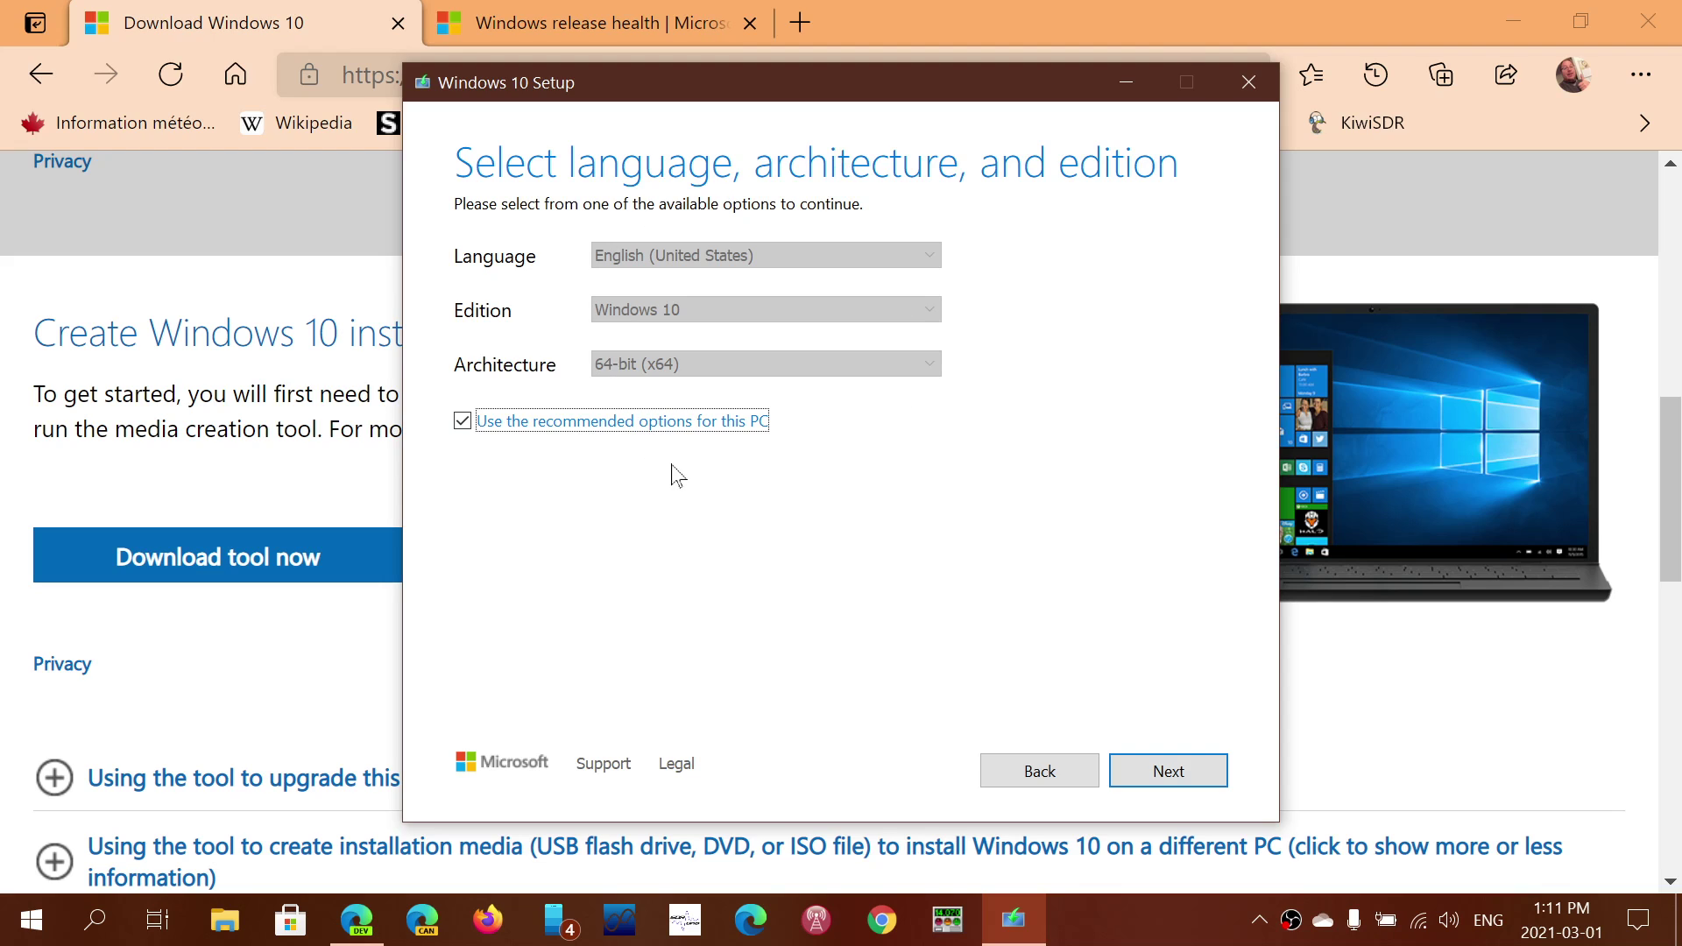
Keep 'Use the recommended options for this PC' checked and advance to the media type choice
{"action": "left_click", "coordinate": [461, 422]}
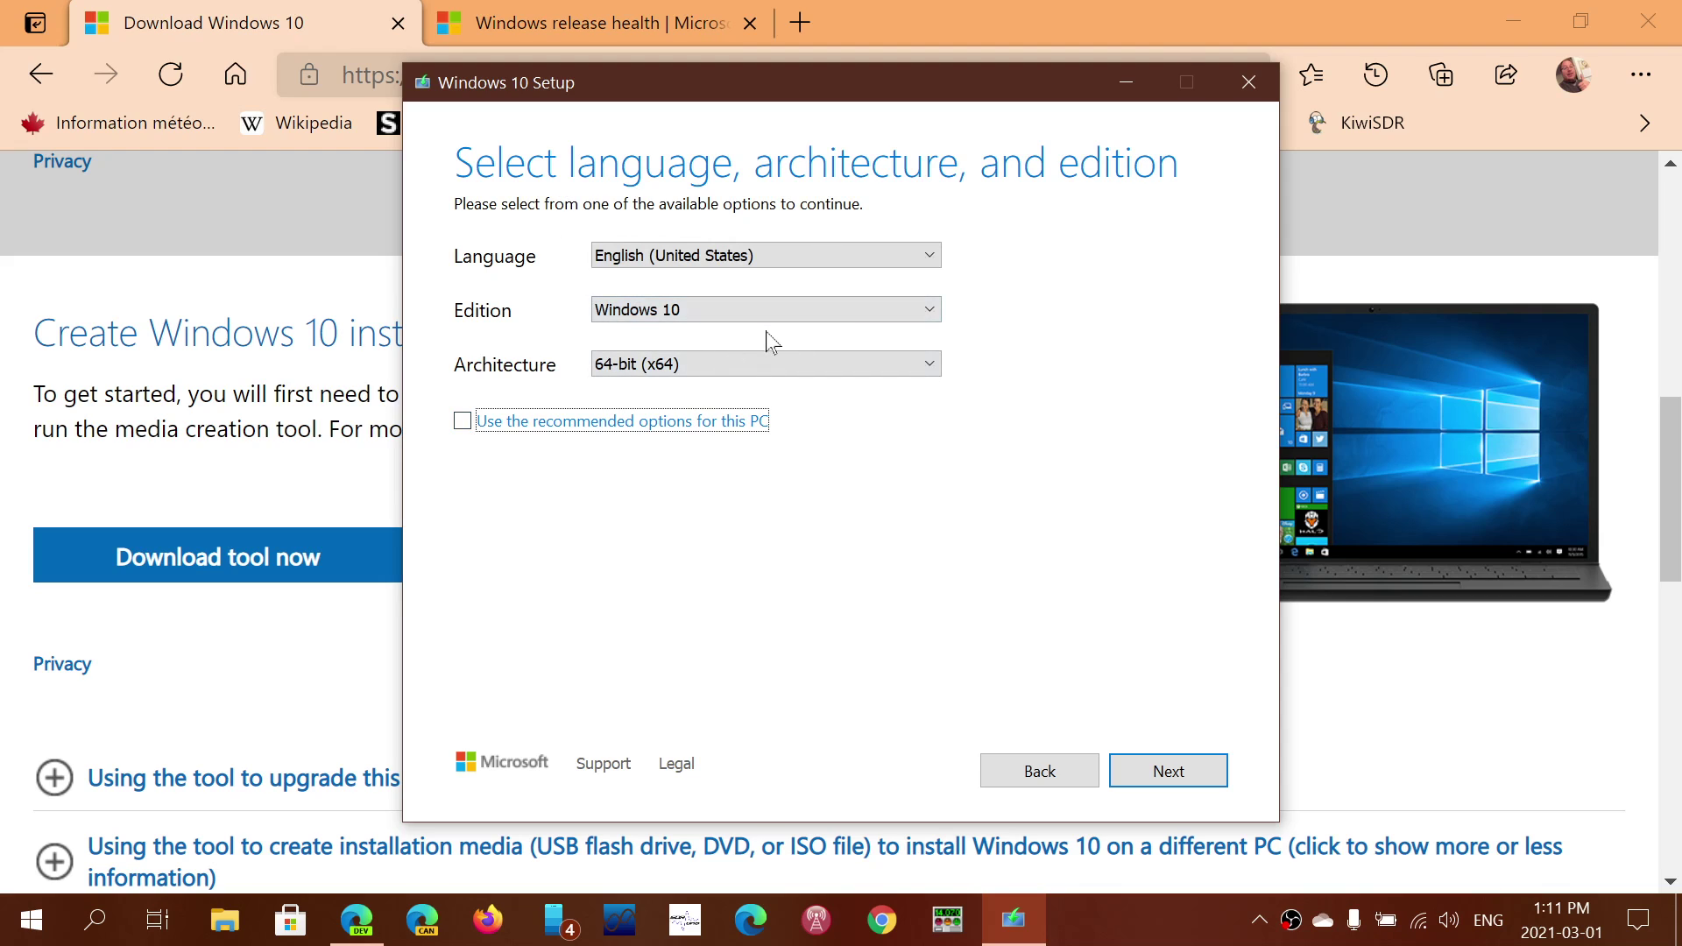
{"action": "left_click", "coordinate": [461, 422]}
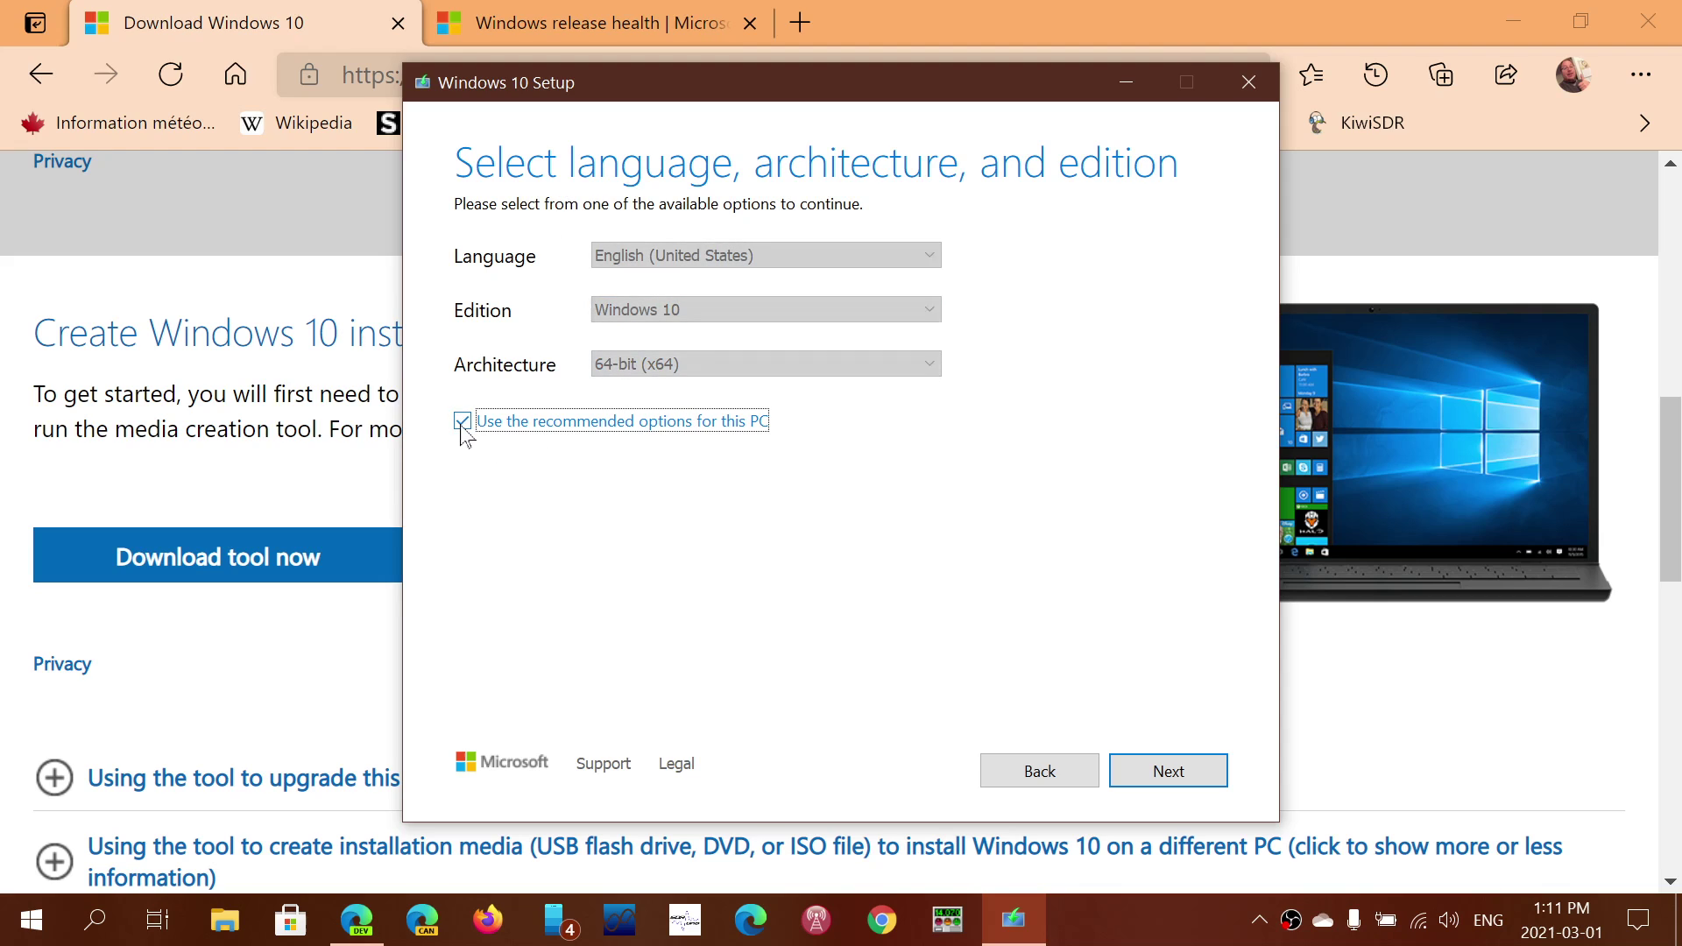
{"action": "left_click", "coordinate": [1196, 776]}
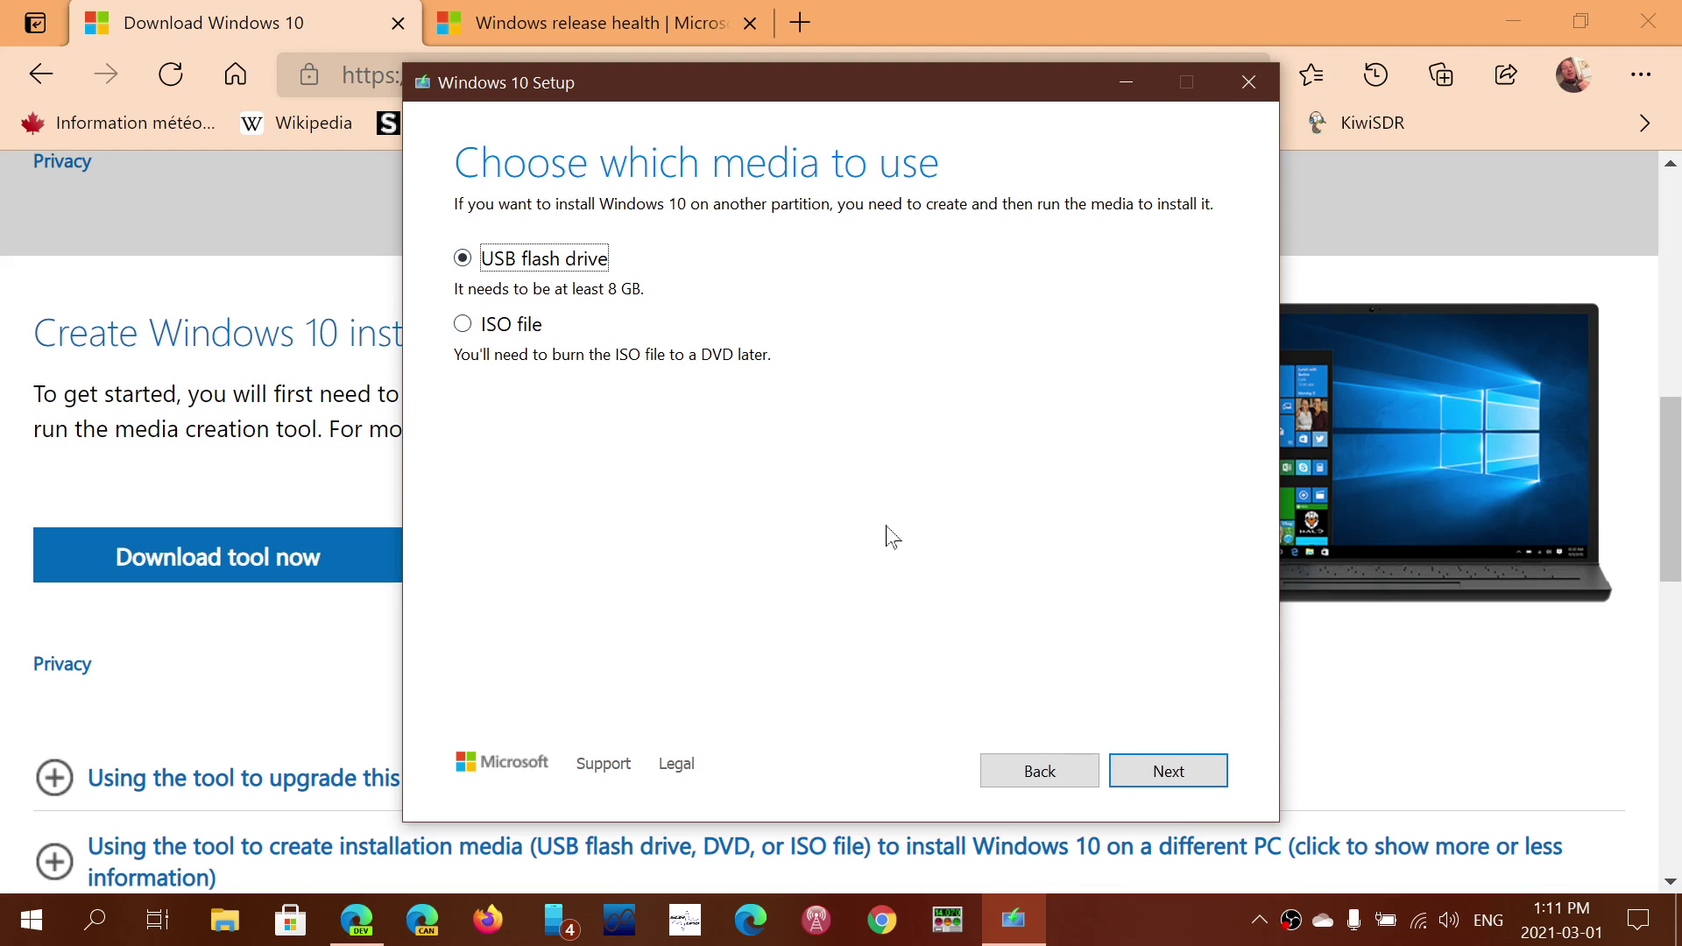
Choose ISO file, cancel its save-path dialog, then quit the Windows 10 setup
{"action": "left_click", "coordinate": [471, 326]}
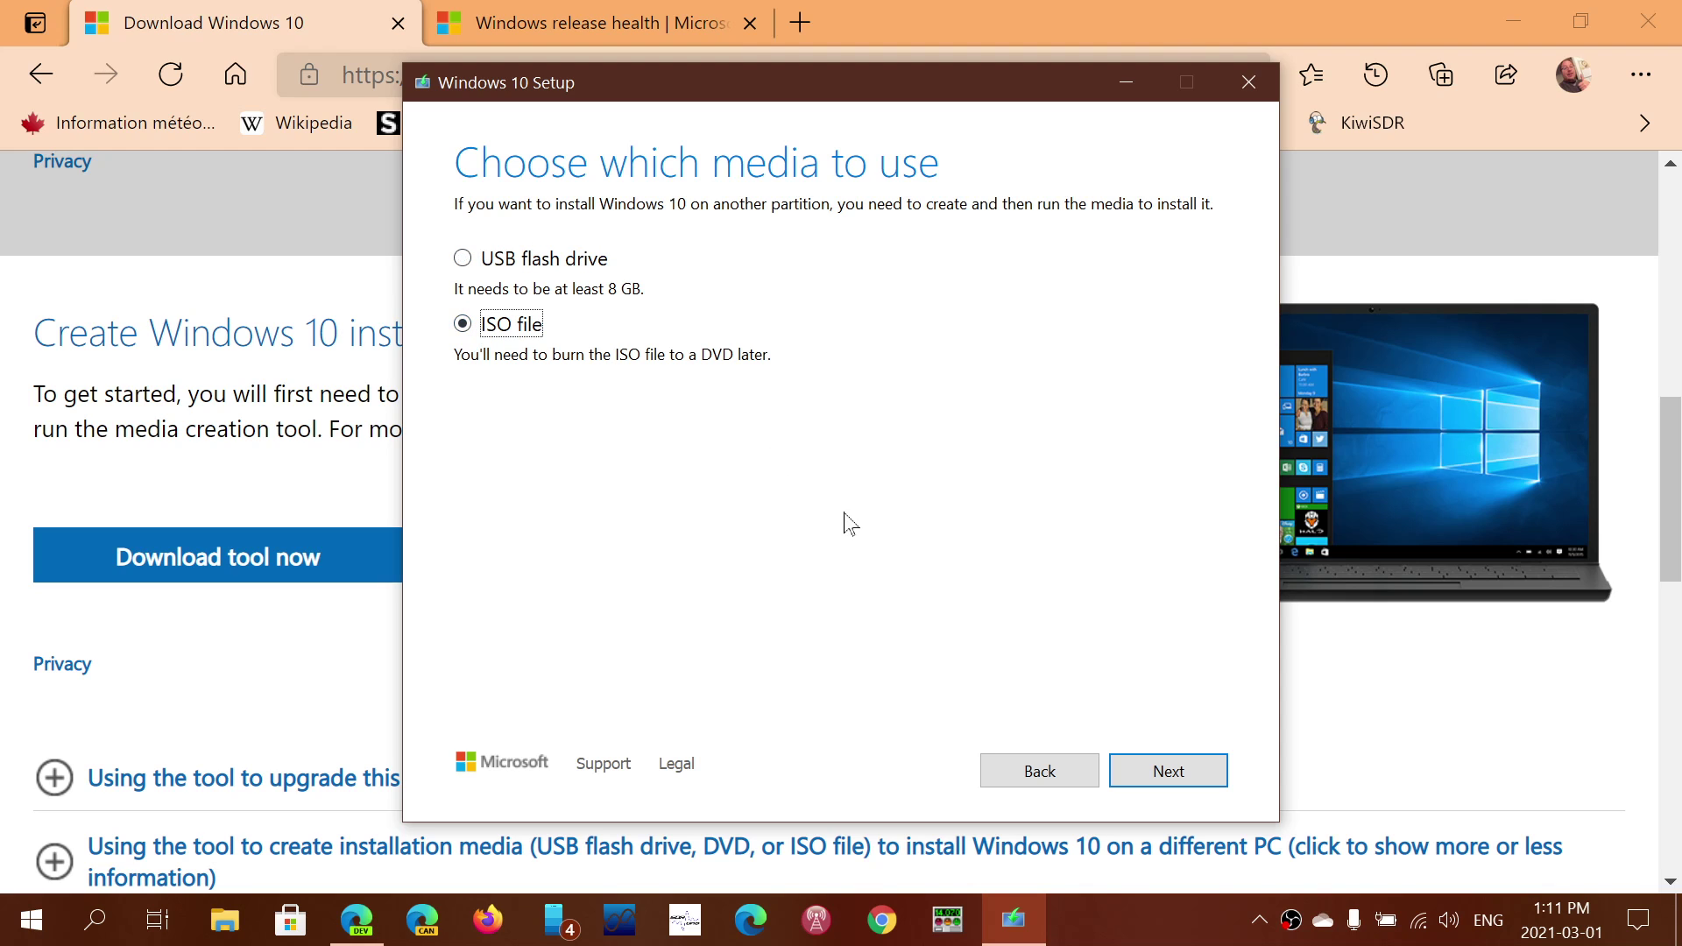
{"action": "left_click", "coordinate": [1202, 780]}
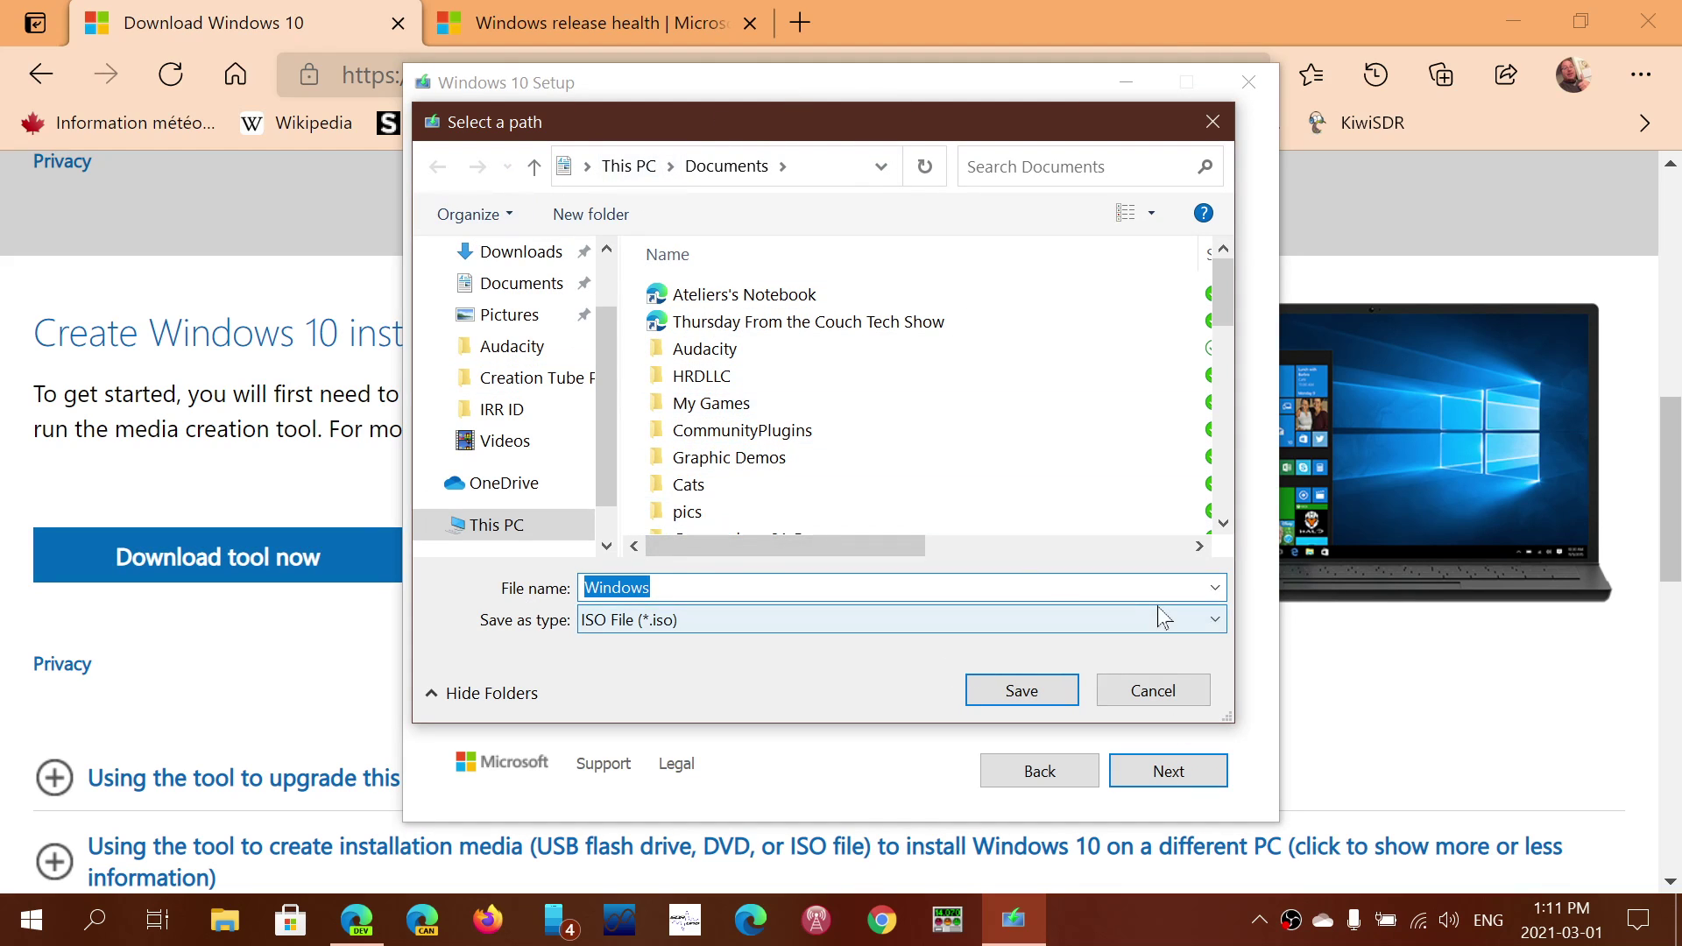
{"action": "left_click", "coordinate": [1172, 692]}
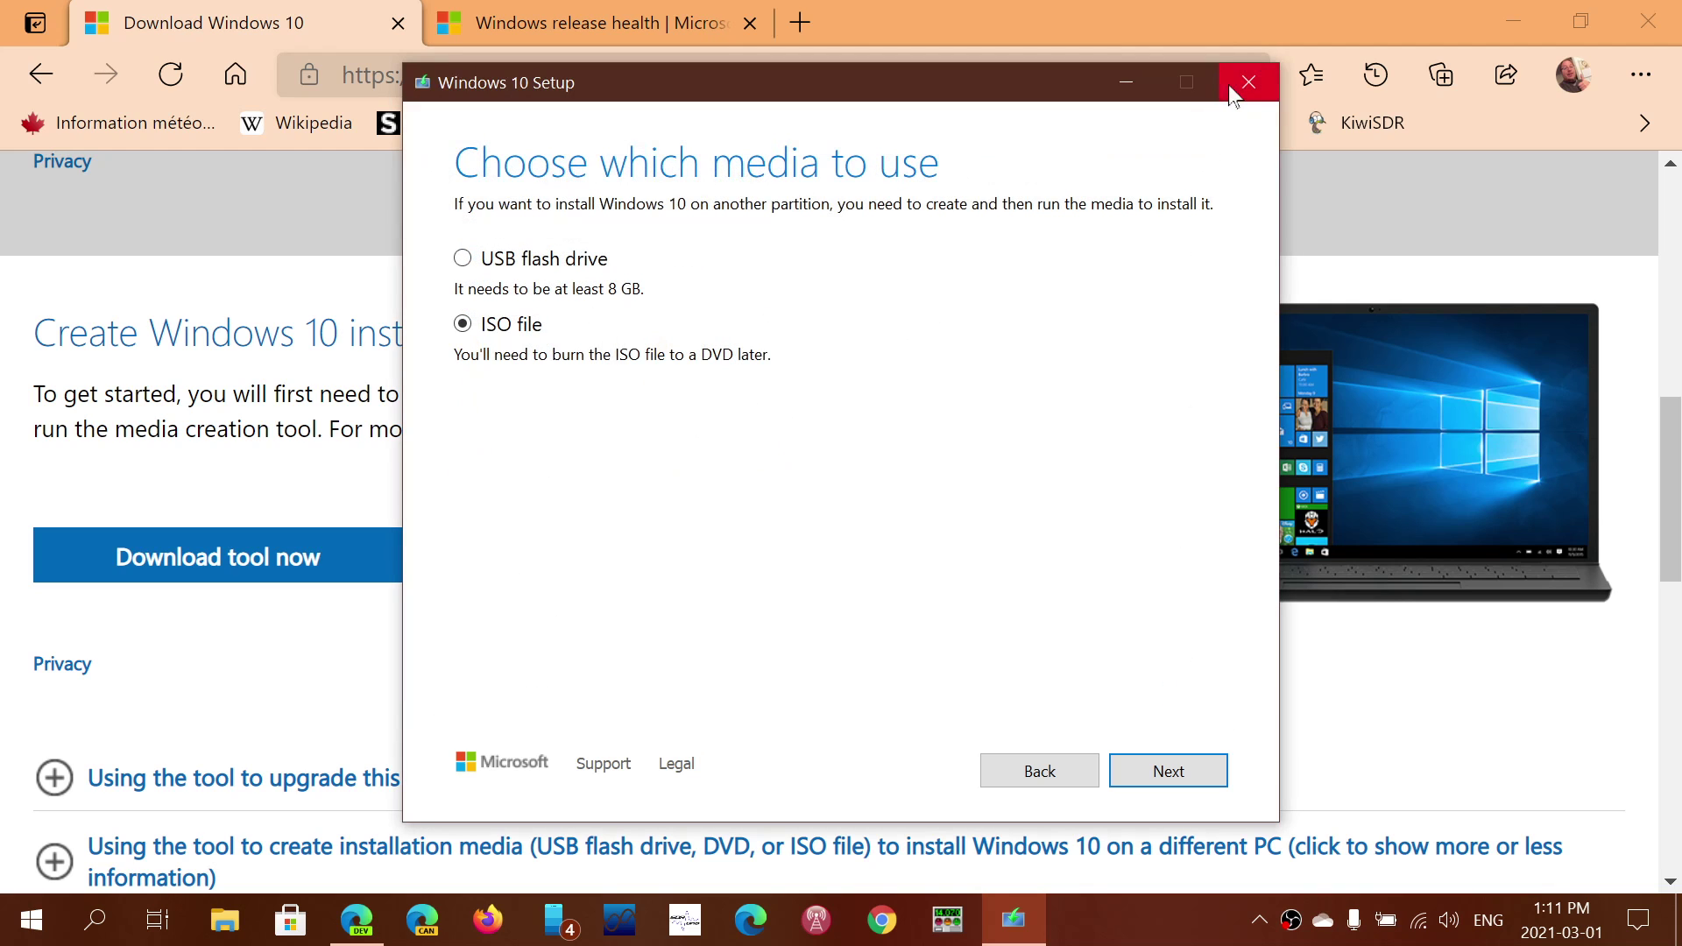
{"action": "left_click", "coordinate": [1246, 83]}
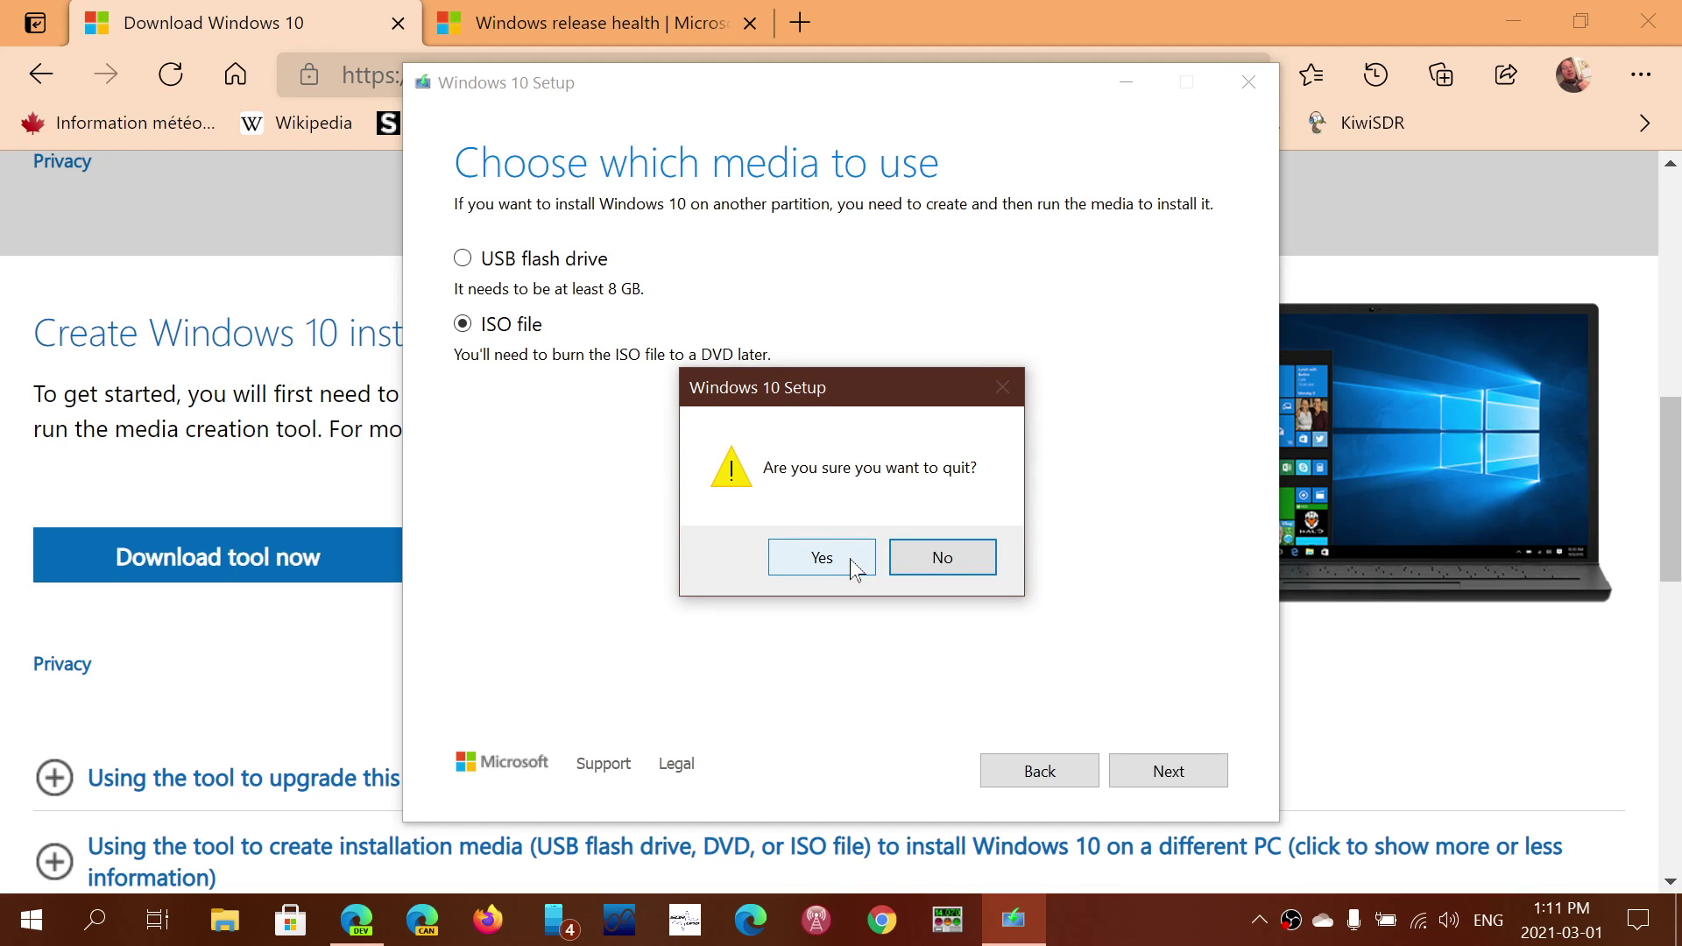
{"action": "left_click", "coordinate": [821, 558]}
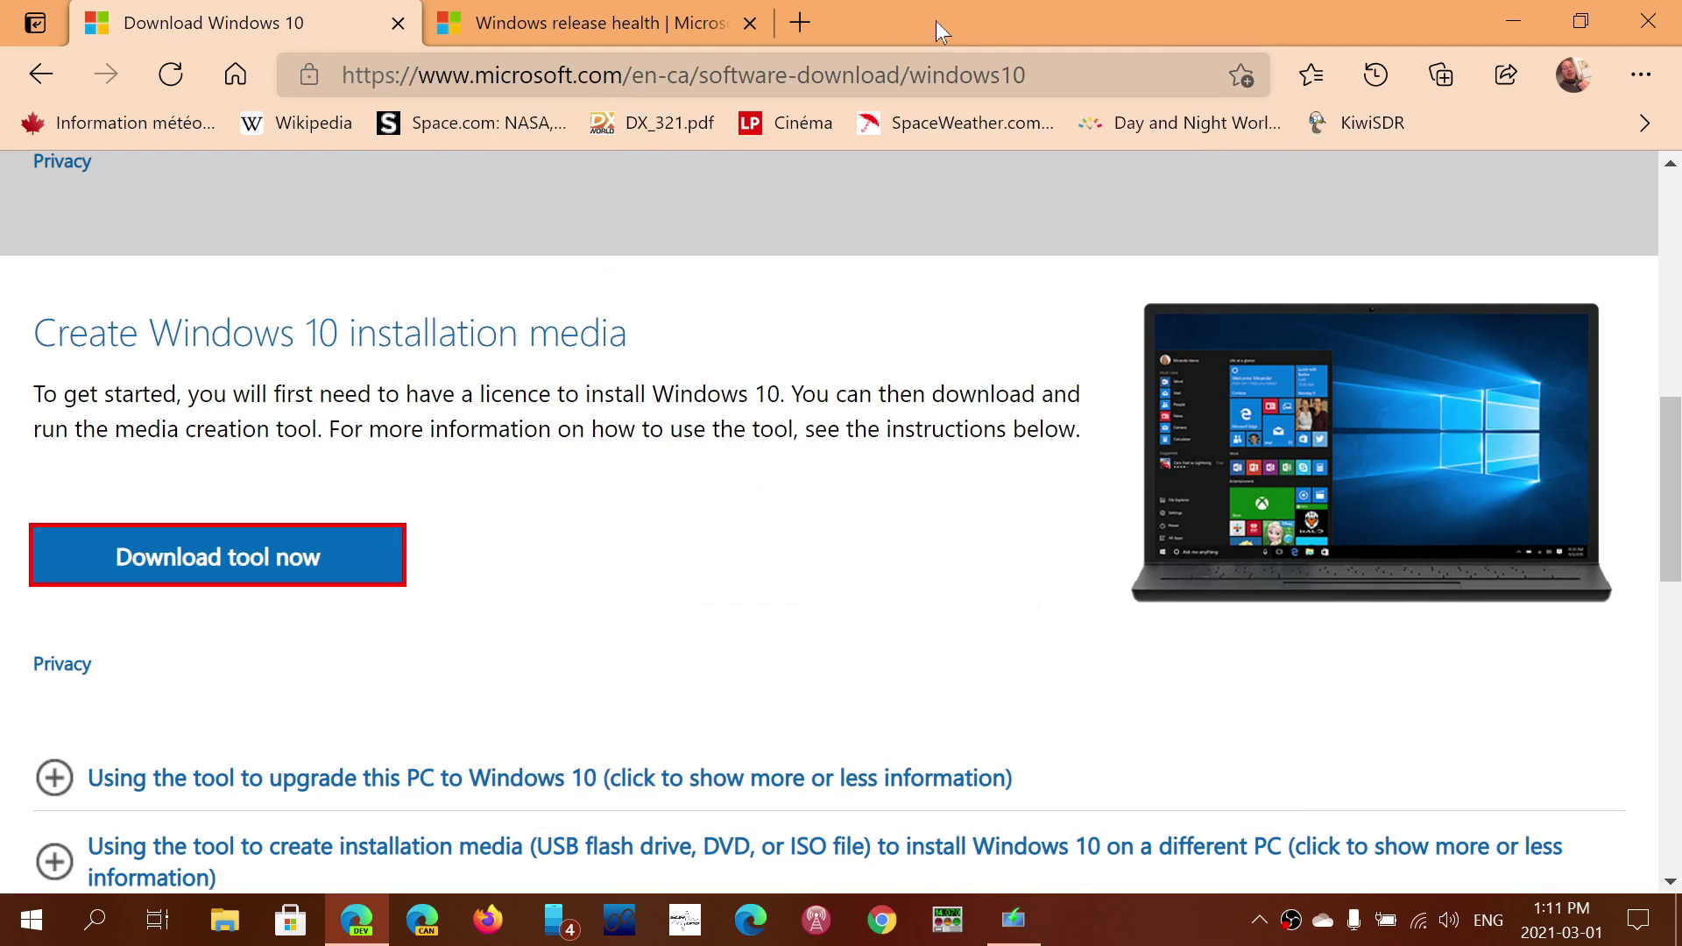
{"action": "scroll", "coordinate": [875, 562], "scroll_direction": "up", "scroll_amount": 10}
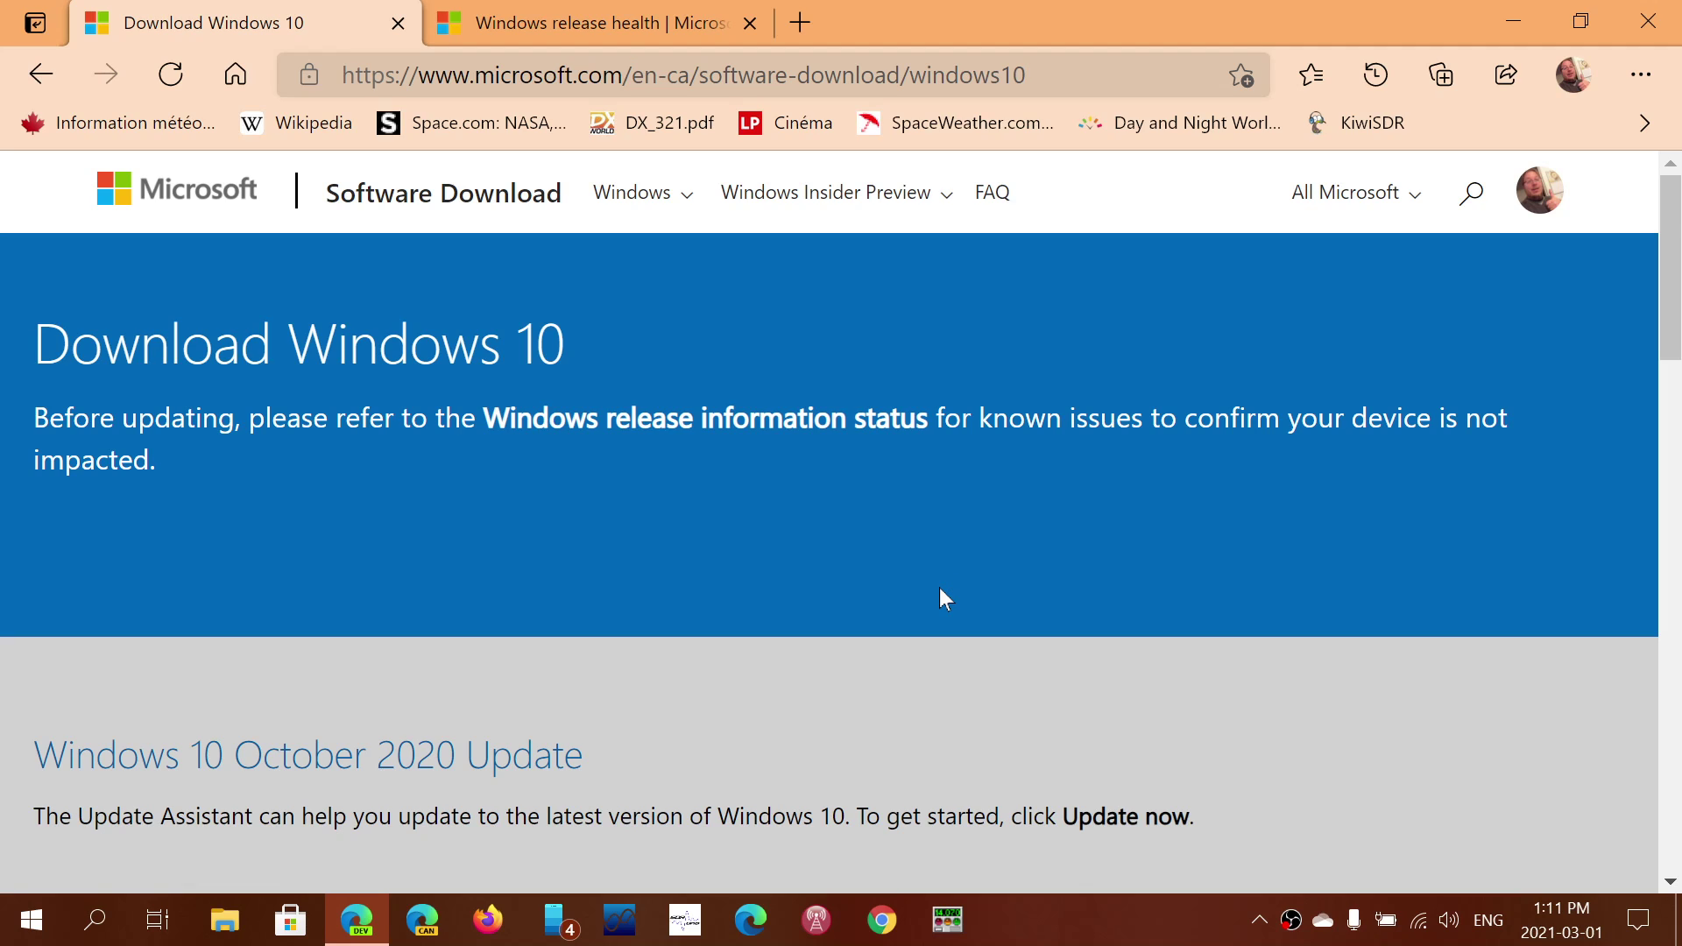
{"action": "scroll", "coordinate": [940, 589], "scroll_direction": "down", "scroll_amount": 5}
{"action": "scroll", "coordinate": [940, 590], "scroll_direction": "down", "scroll_amount": 4}
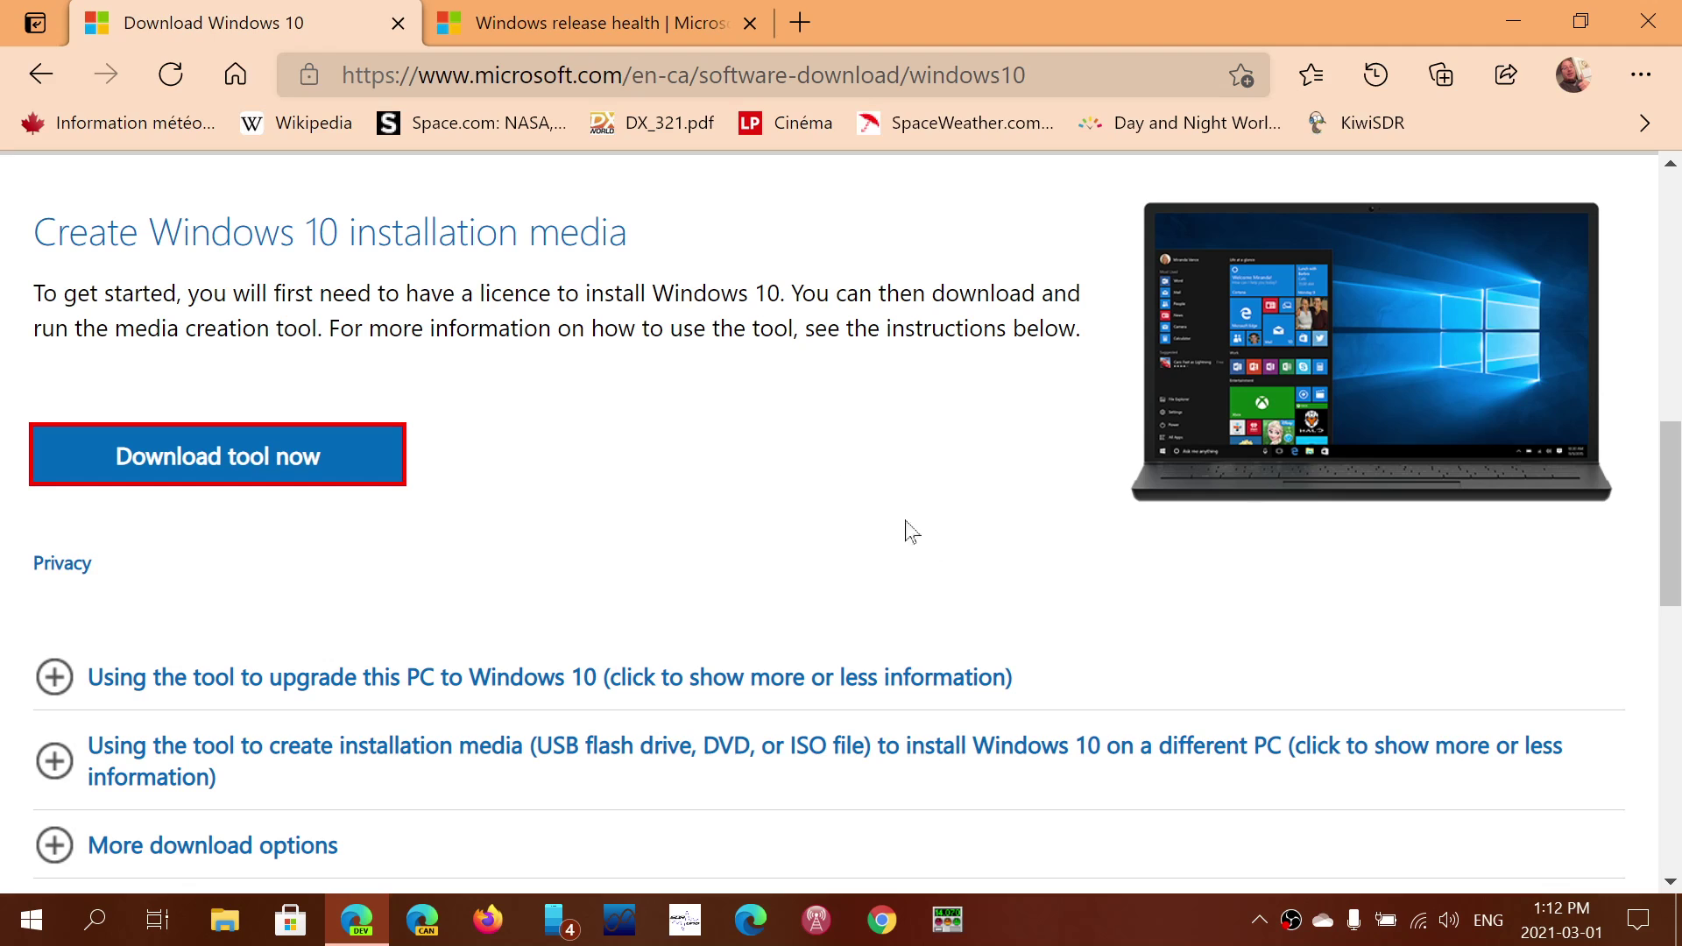
{"action": "left_click", "coordinate": [902, 597]}
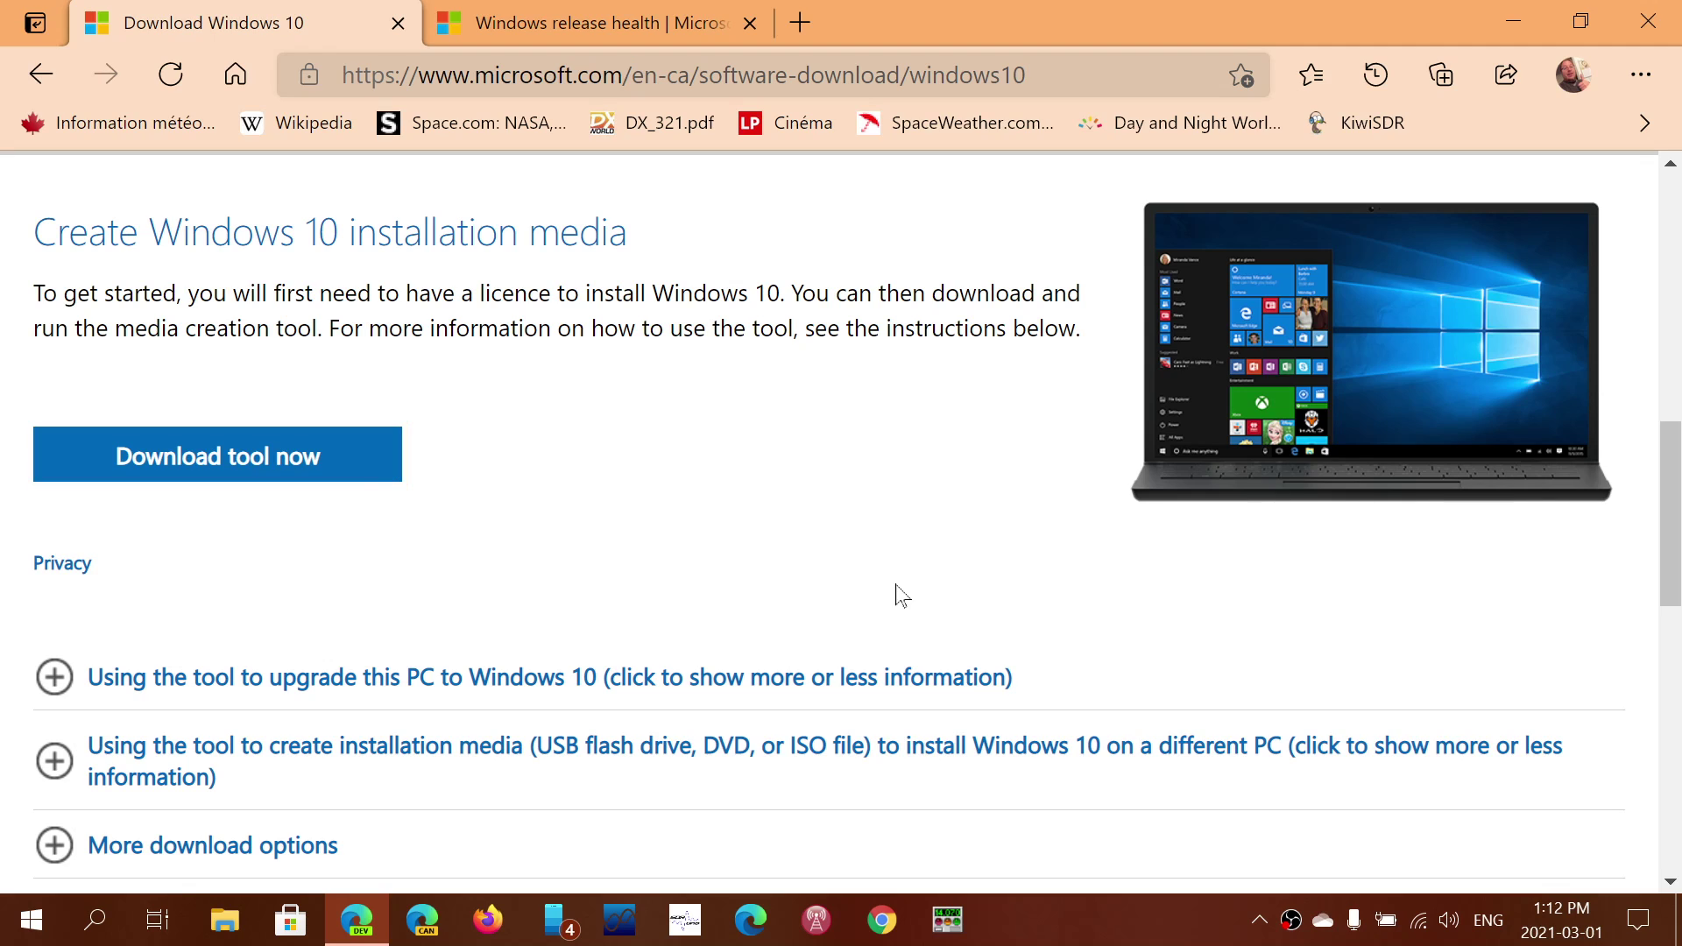
{"action": "scroll", "coordinate": [896, 587], "scroll_direction": "up", "scroll_amount": 6}
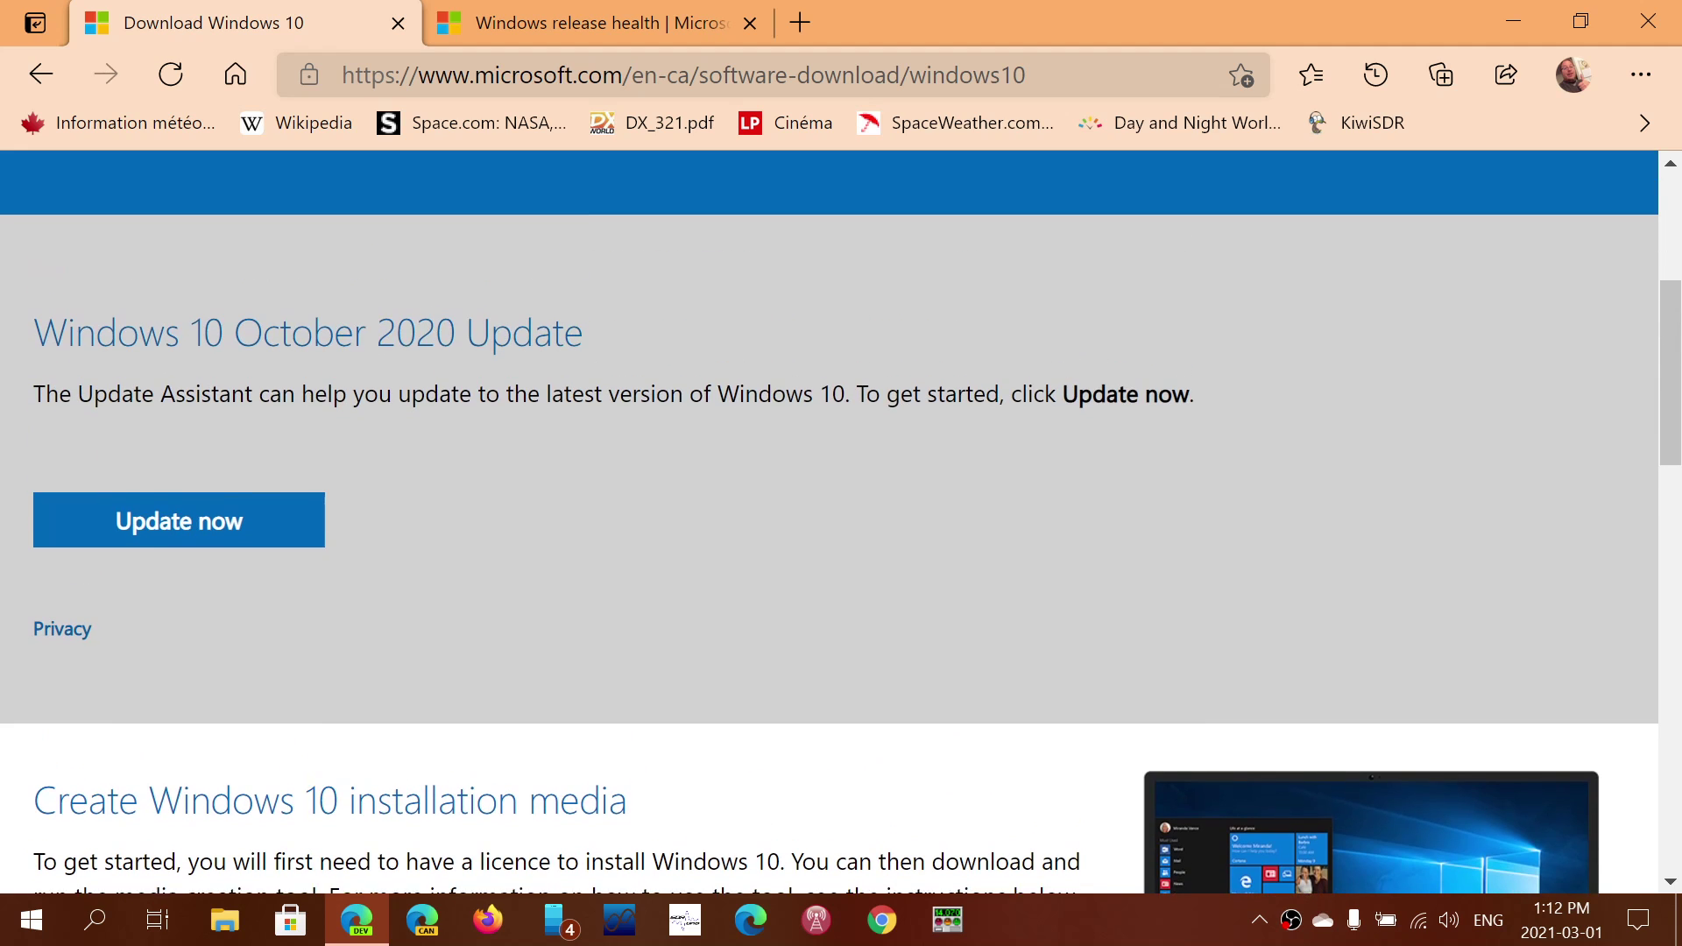